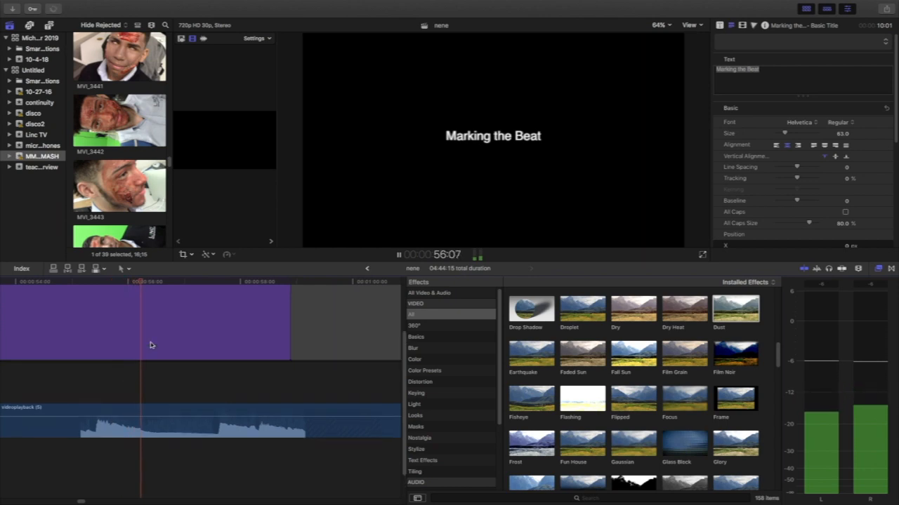
Cut the videoplayback (5) audio clip just past 1:10:00 and delete the part before the cut.
click(858, 268)
drag(860, 290, 837, 292)
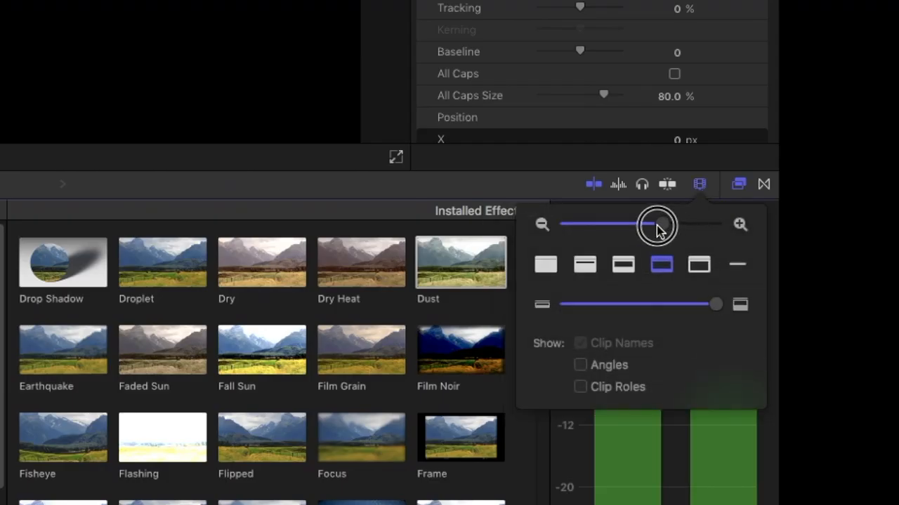
drag(657, 232, 688, 224)
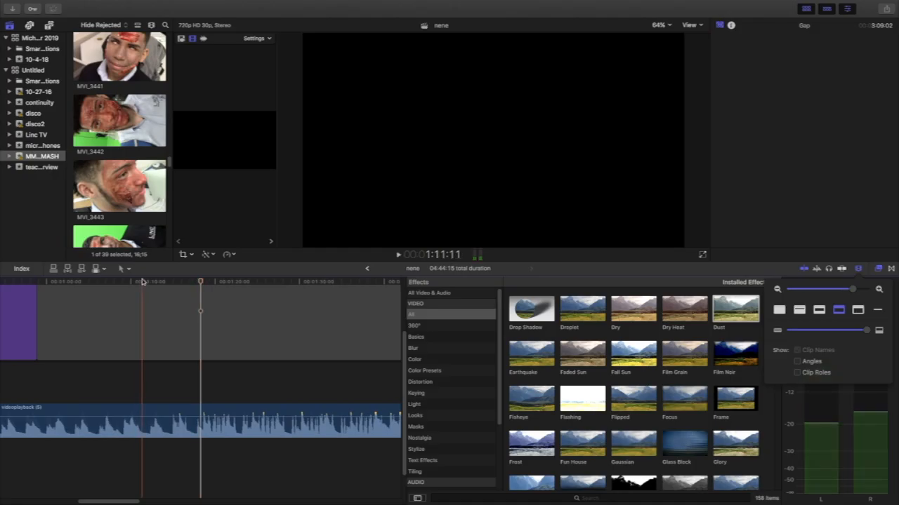
click(141, 341)
click(138, 410)
key(super+b)
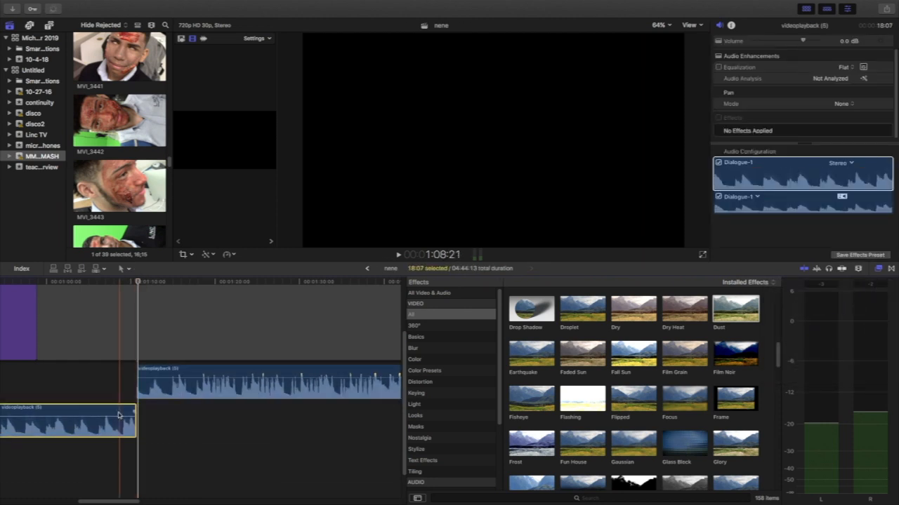
key(Delete)
Move the remaining audio clip back to the end of the Marking the Beat title and place Clip #247 above the gap there.
drag(195, 455, 94, 449)
scroll(139, 200, down, 3)
scroll(139, 200, down, 3)
drag(139, 200, 39, 289)
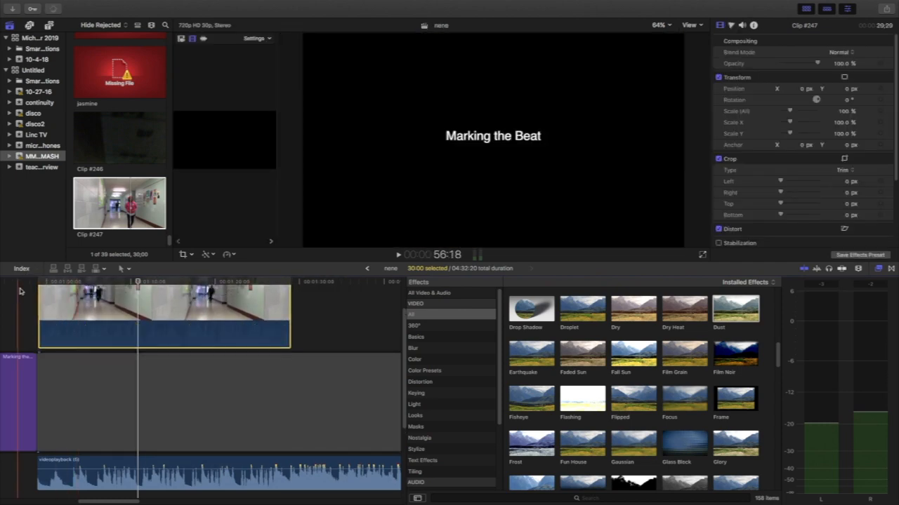
Play the new section to find the first beat and add a marker there on the videoplayback (5) audio clip, at about 1:04:00.
key(space)
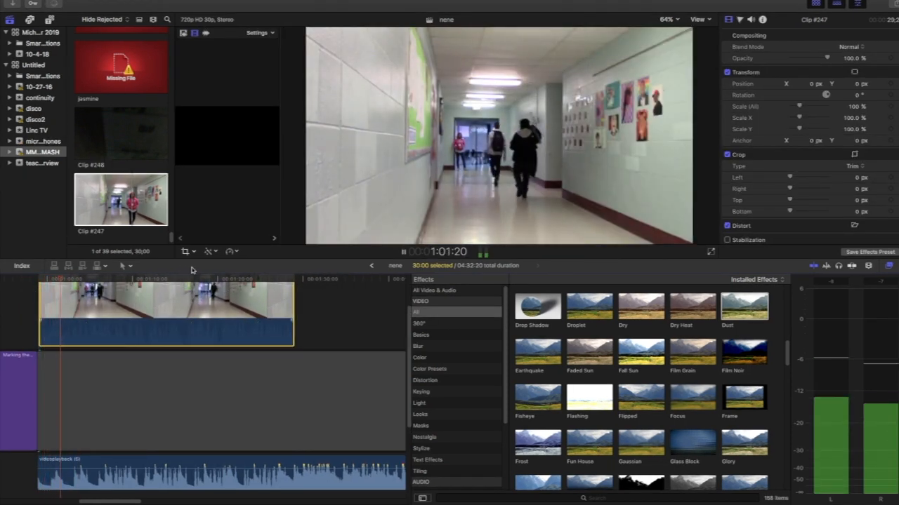
key(space)
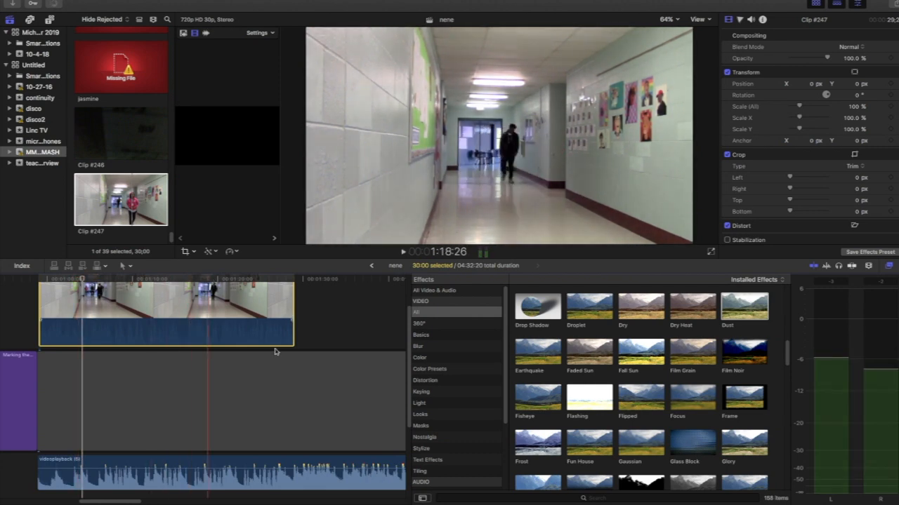
click(869, 266)
drag(864, 288, 869, 288)
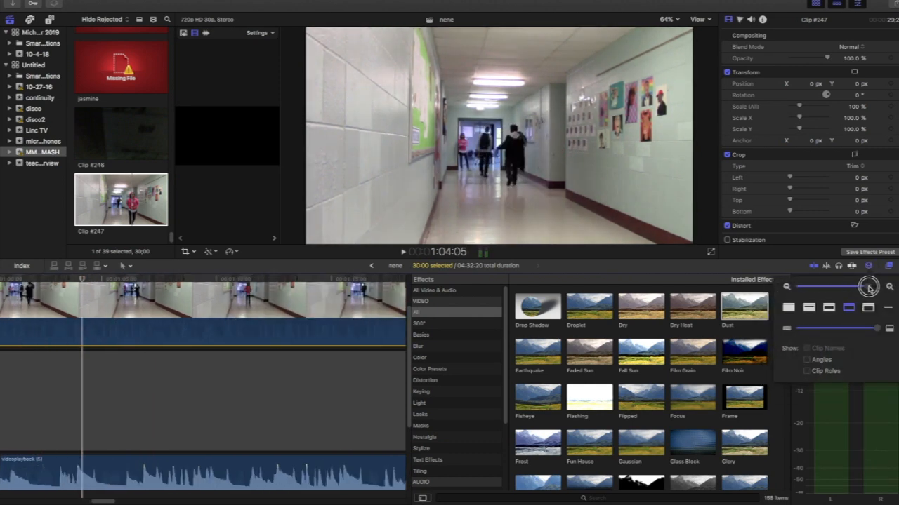
scroll(291, 394, left, 5)
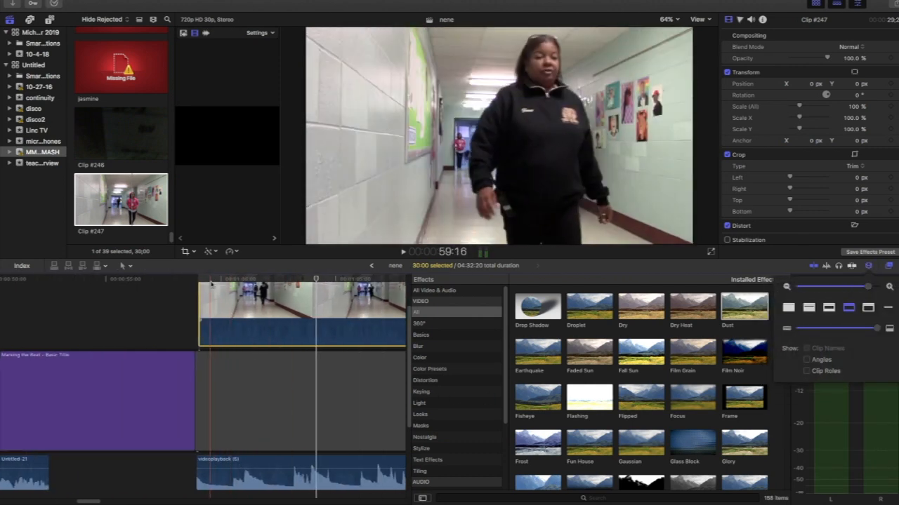
key(space)
scroll(252, 351, right, 1)
scroll(252, 351, down, 2)
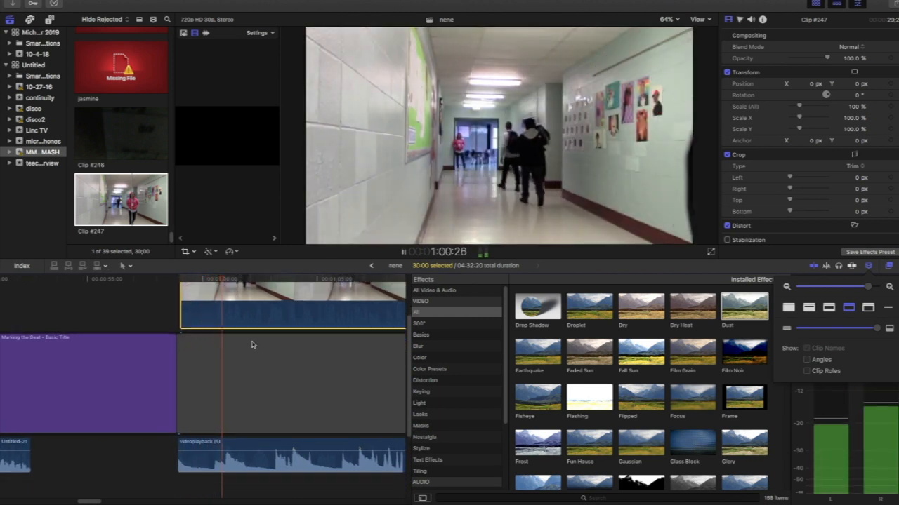
click(294, 279)
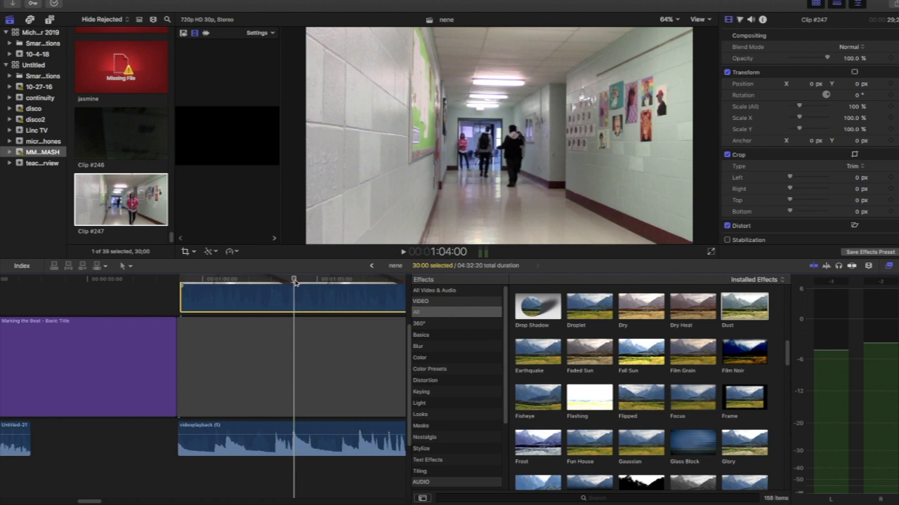
click(294, 428)
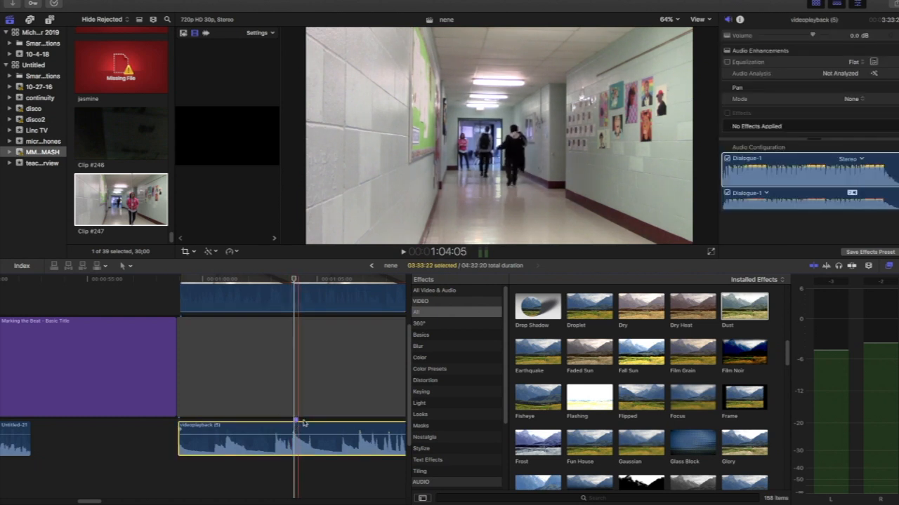
Add markers to Clip #247 on the first two beats, at about 1:04:00 and 1:04:18.
scroll(289, 356, up, 1)
click(295, 428)
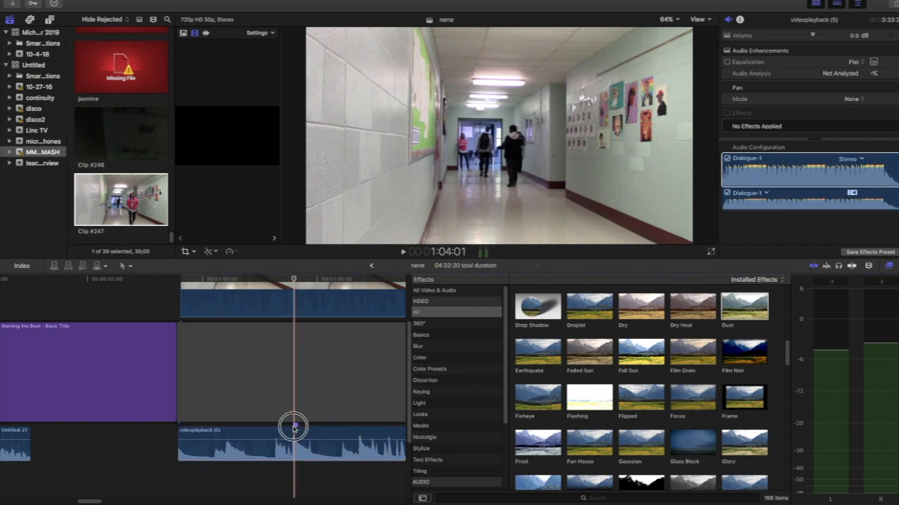
click(303, 301)
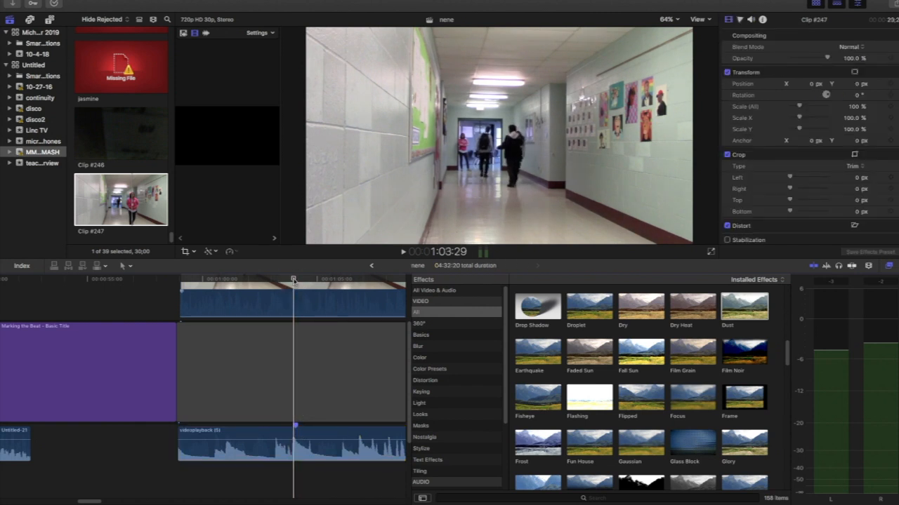
scroll(249, 294, up, 5)
key(space)
key(space)
scroll(250, 304, down, 6)
Add markers to Clip #247 on the third and fourth beats, at about 1:06:03 and 1:06:26.
key(space)
key(space)
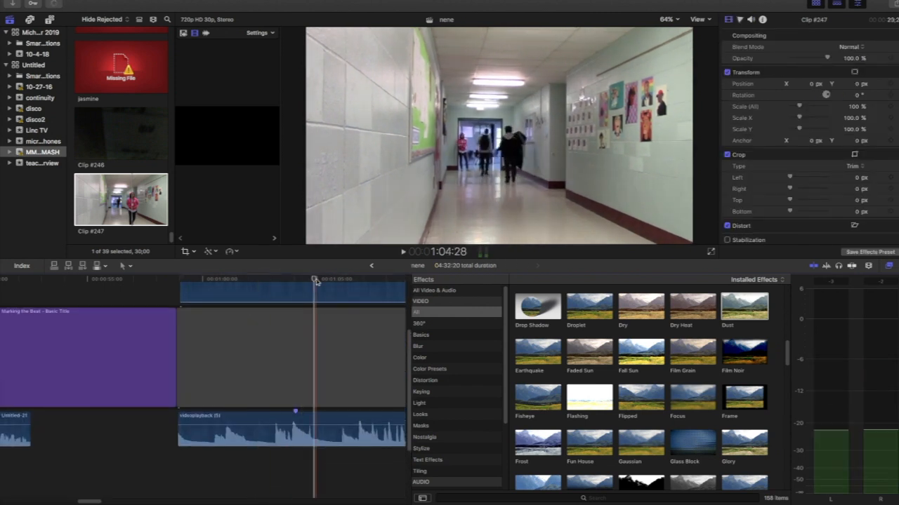
scroll(315, 281, up, 5)
scroll(295, 282, down, 2)
key(space)
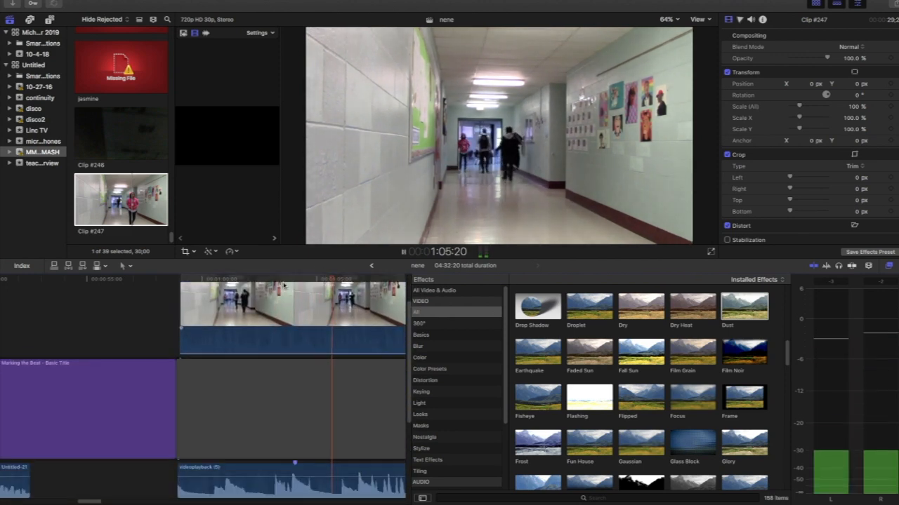
key(space)
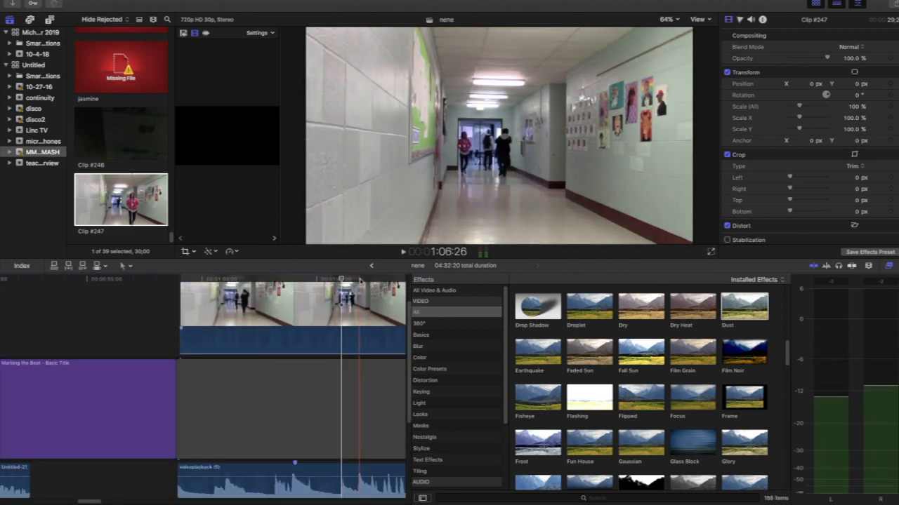
scroll(343, 283, up, 2)
scroll(346, 295, down, 5)
scroll(351, 309, up, 5)
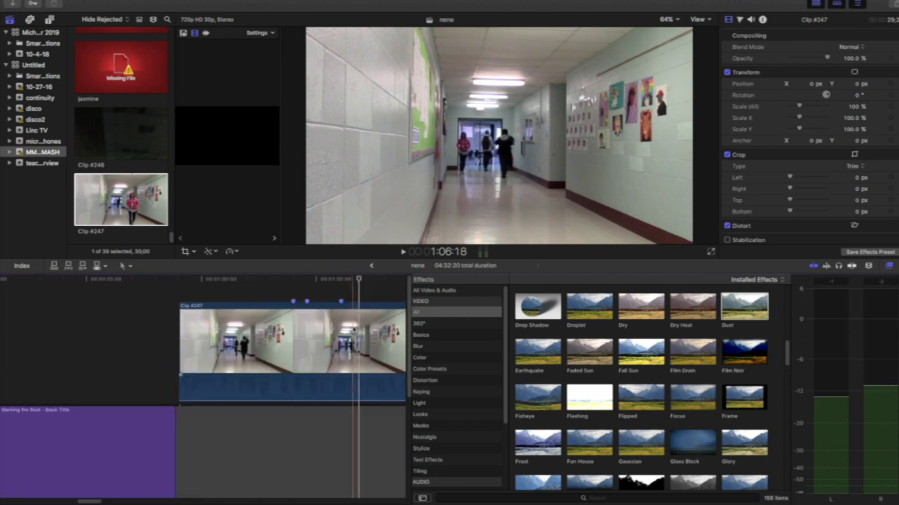
scroll(354, 324, down, 4)
scroll(354, 323, up, 2)
scroll(359, 298, up, 3)
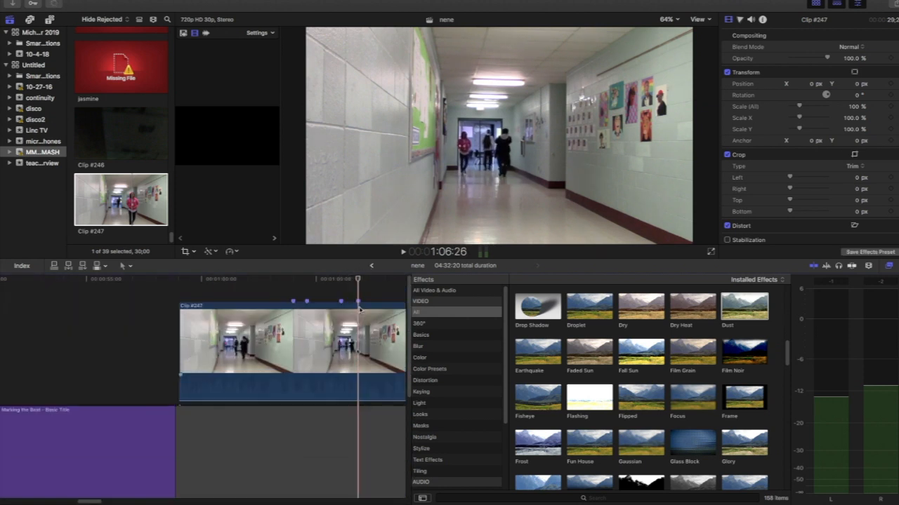
Continue marking Clip #247 on the audio beats between about 1:07:00 and 1:09:00.
drag(864, 284, 868, 285)
scroll(345, 337, down, 5)
scroll(345, 335, up, 5)
mouse_move(356, 281)
mouse_down()
mouse_move(325, 285)
mouse_move(372, 287)
mouse_up()
scroll(339, 305, down, 5)
drag(308, 283, 400, 282)
scroll(354, 282, up, 5)
scroll(352, 284, down, 5)
click(377, 281)
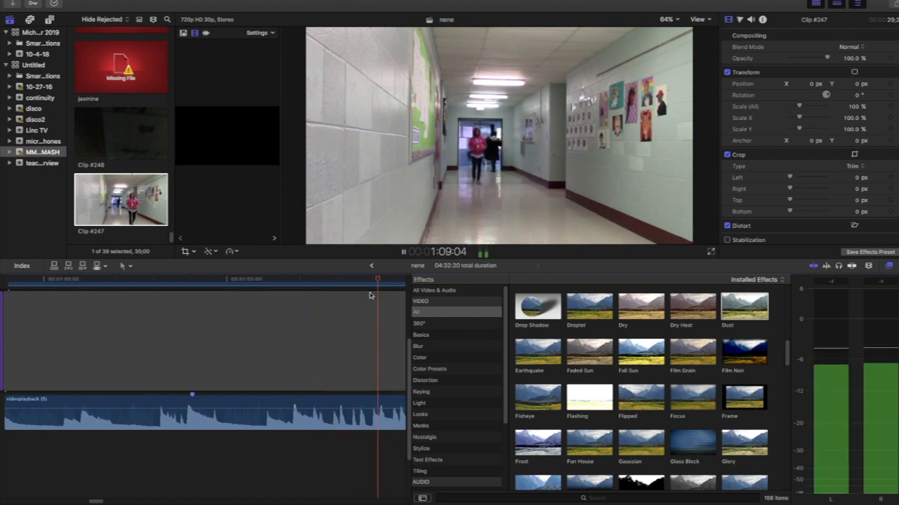
Mark the next beats on Clip #247, ending with a marker at about 1:09:22.
key(space)
key(space)
click(175, 281)
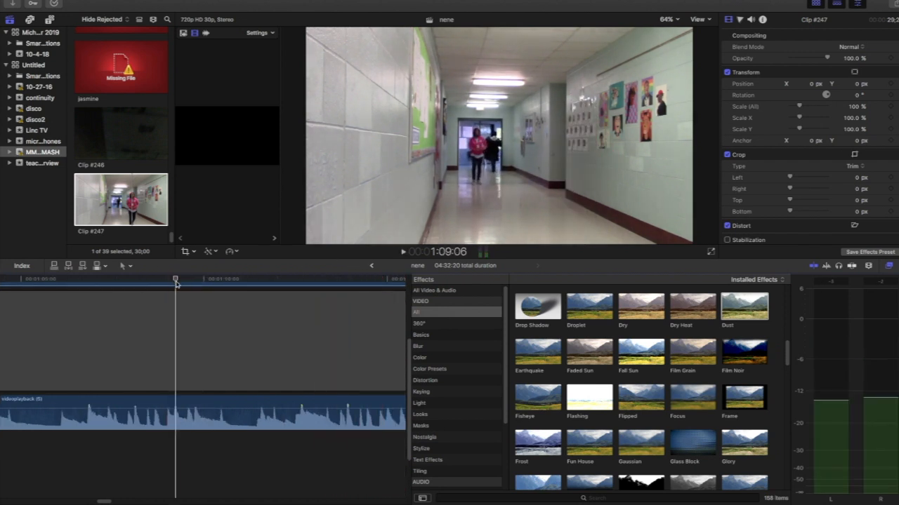
drag(173, 284, 194, 285)
scroll(196, 318, up, 5)
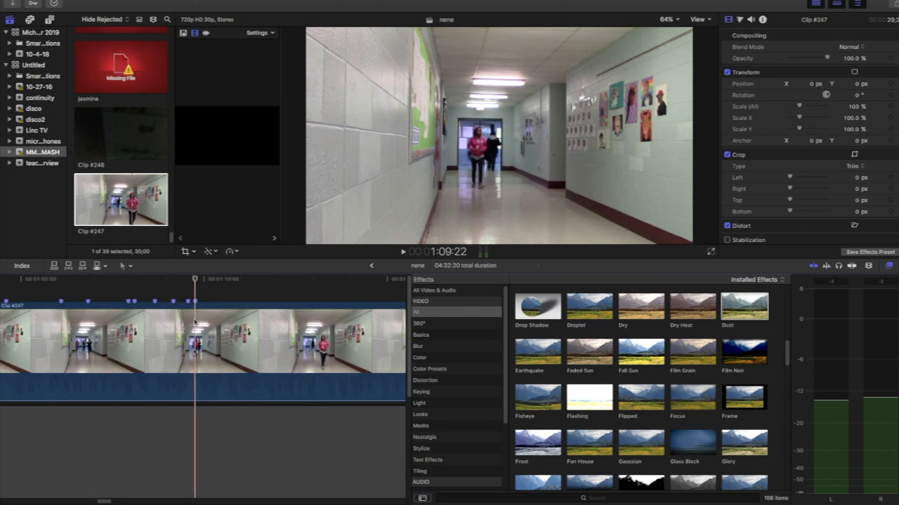
Play back the marked section of Clip #247 to check the markers against the beats.
scroll(191, 323, left, 6)
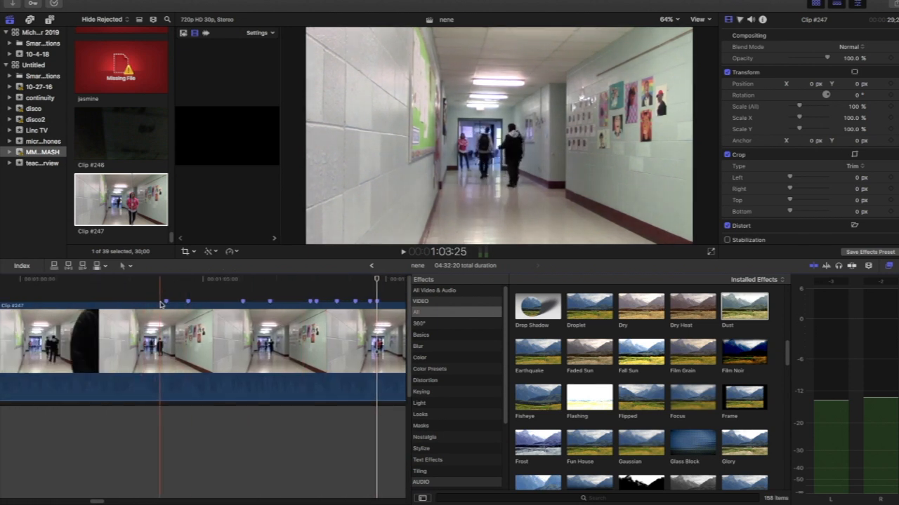
key(space)
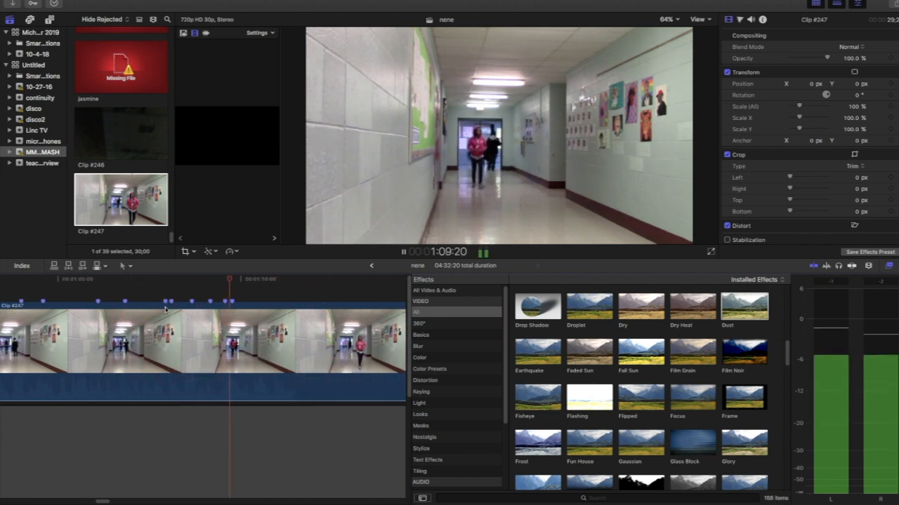
key(space)
scroll(140, 330, left, 5)
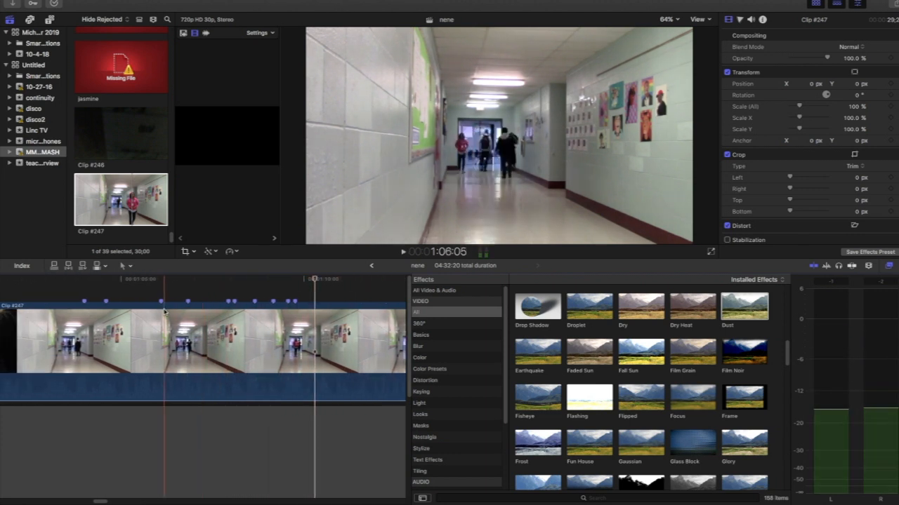
Split Clip #247 at its first four beat markers, starting with the one at 1:04:00.
click(119, 305)
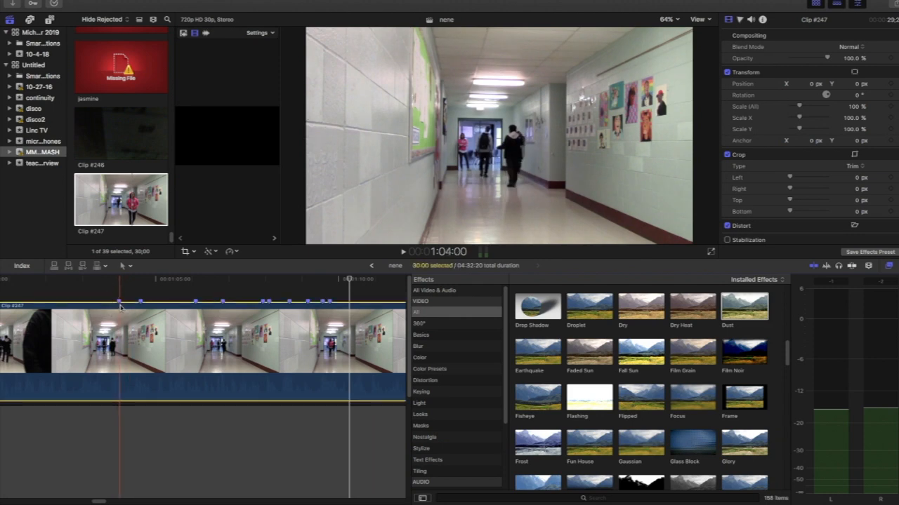
click(123, 266)
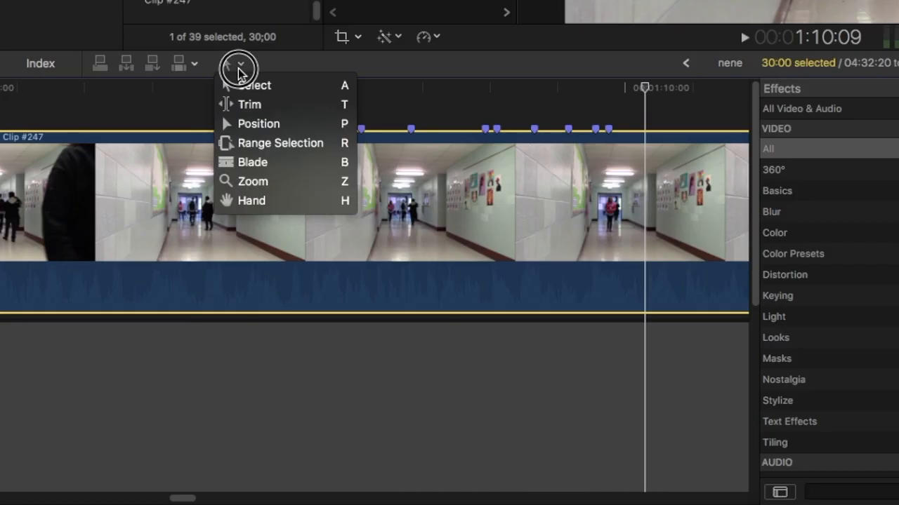
click(385, 73)
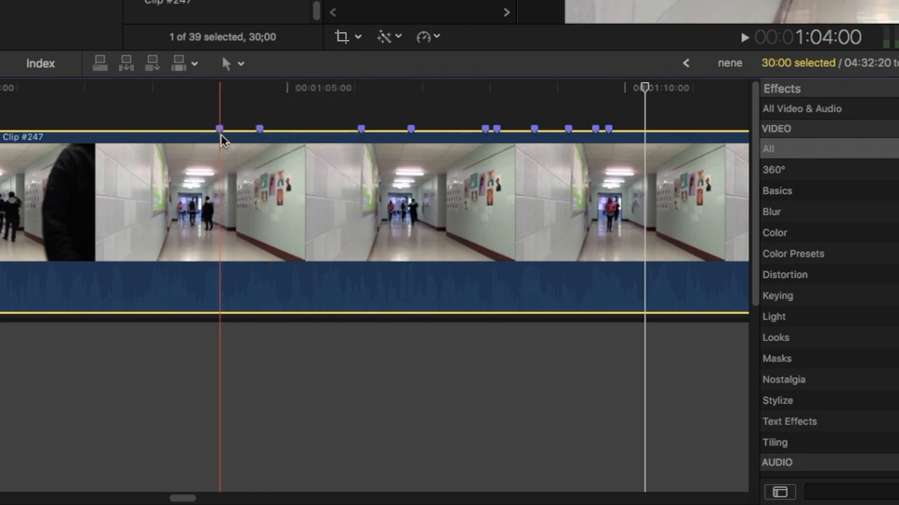
key(super+b)
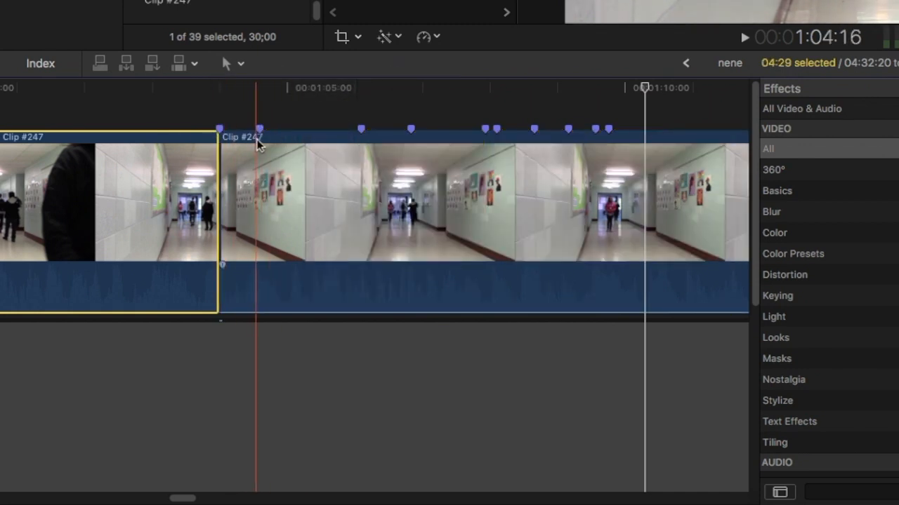
click(260, 140)
key(super+b)
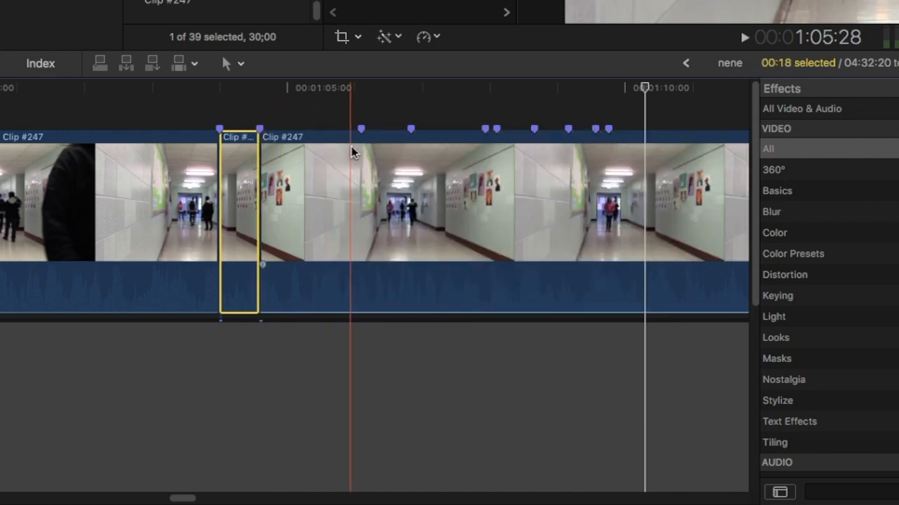
click(362, 139)
key(super+b)
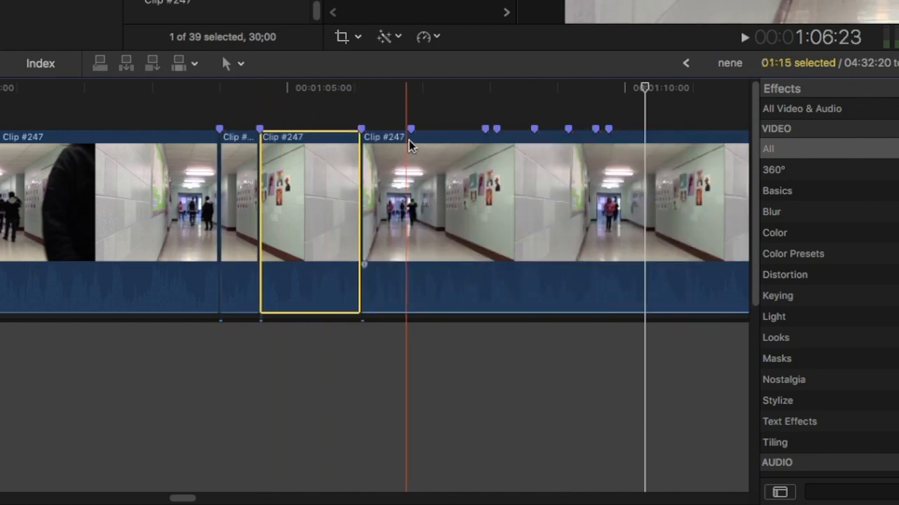
click(411, 141)
key(super+b)
Split Clip #247 at the remaining six beat markers, from about 1:07:28 through the last one.
click(263, 309)
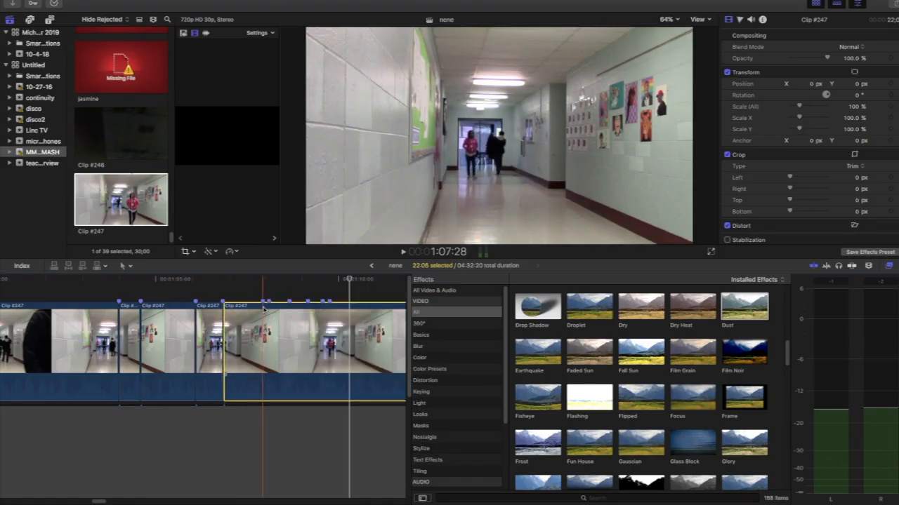
key(super+b)
click(271, 309)
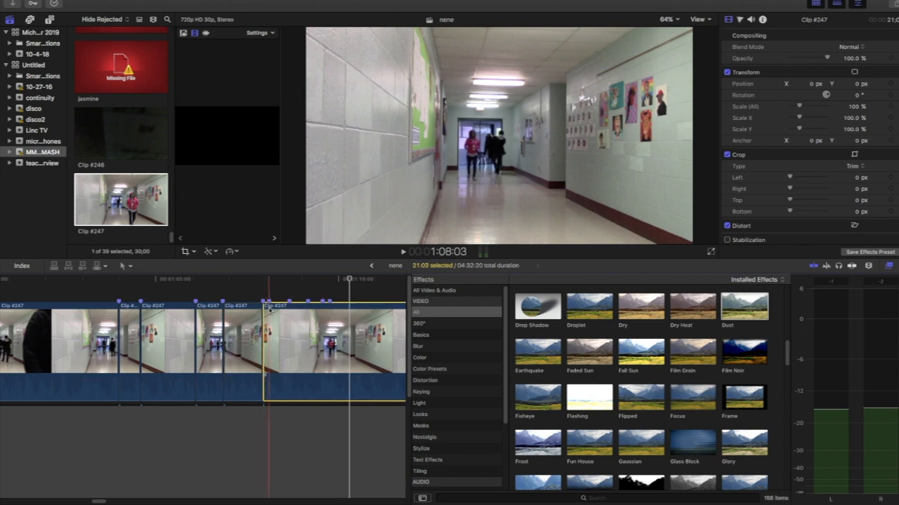
key(super+b)
click(310, 307)
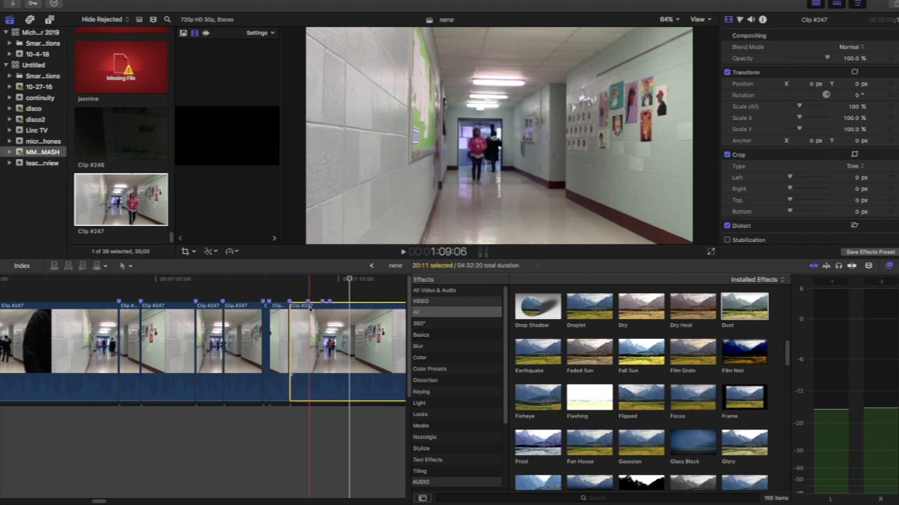
key(super+b)
click(323, 310)
key(super+b)
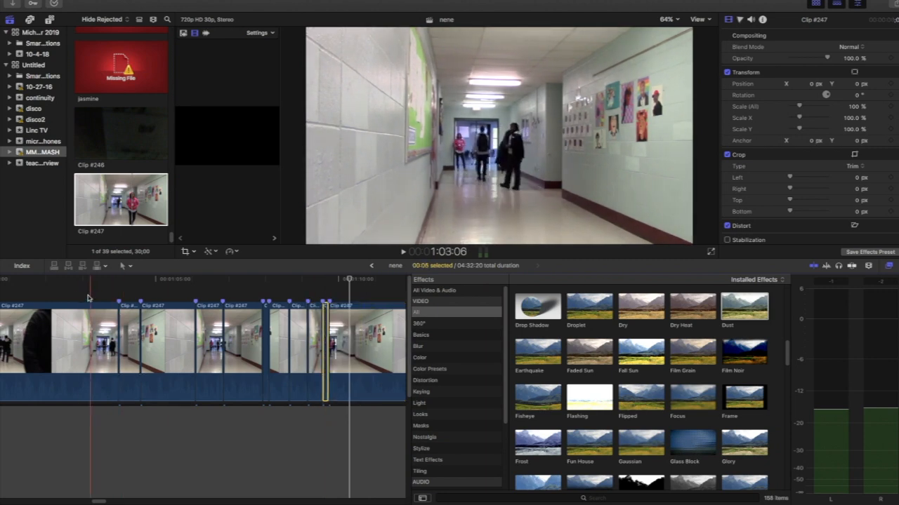
scroll(60, 300, left, 5)
scroll(60, 300, right, 2)
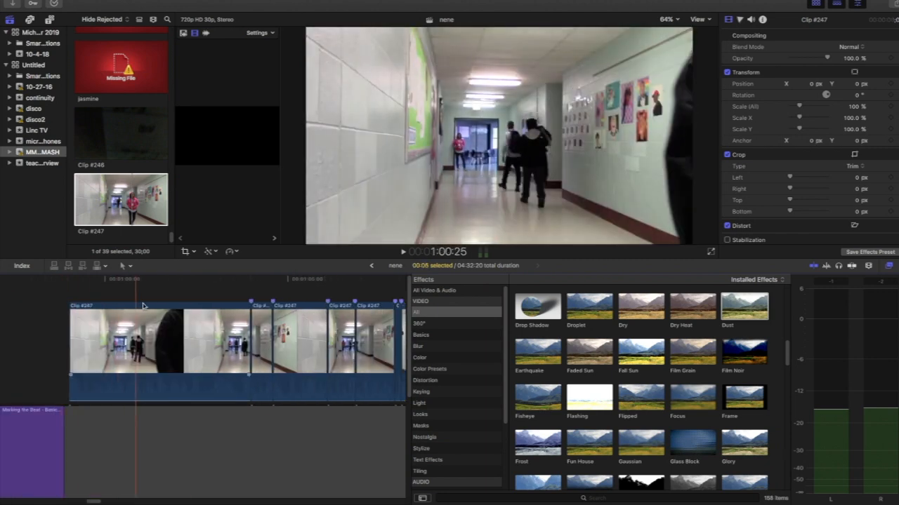
Play back the split section and rotate the short Clip #247 segment starting at 1:04:00 by 1° with Transform.
key(space)
scroll(158, 306, right, 1)
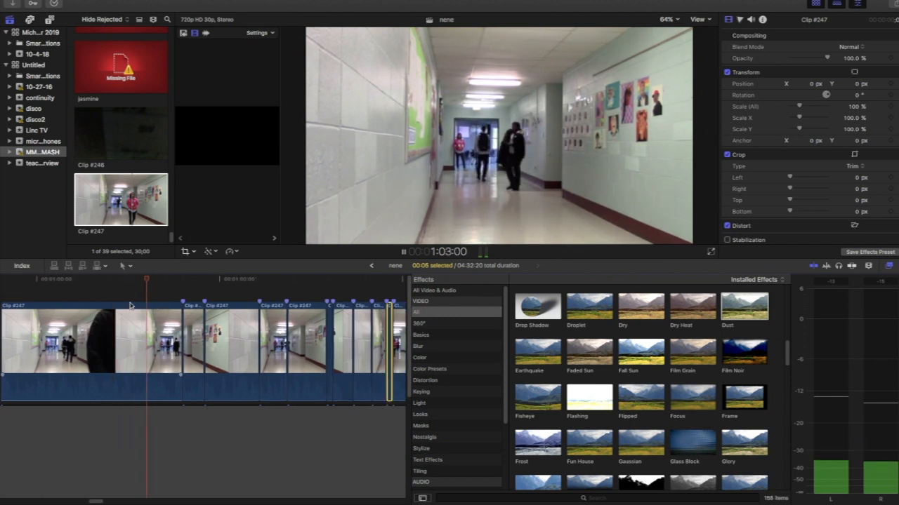
key(space)
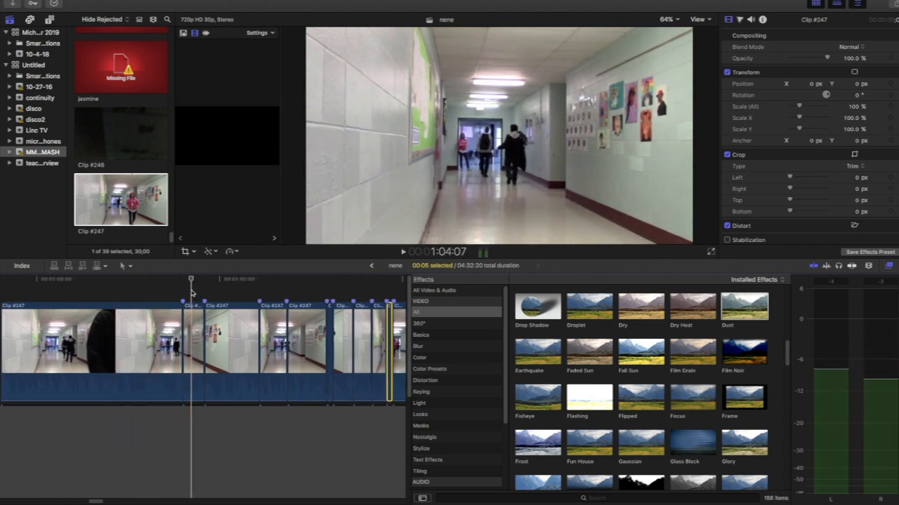
click(194, 312)
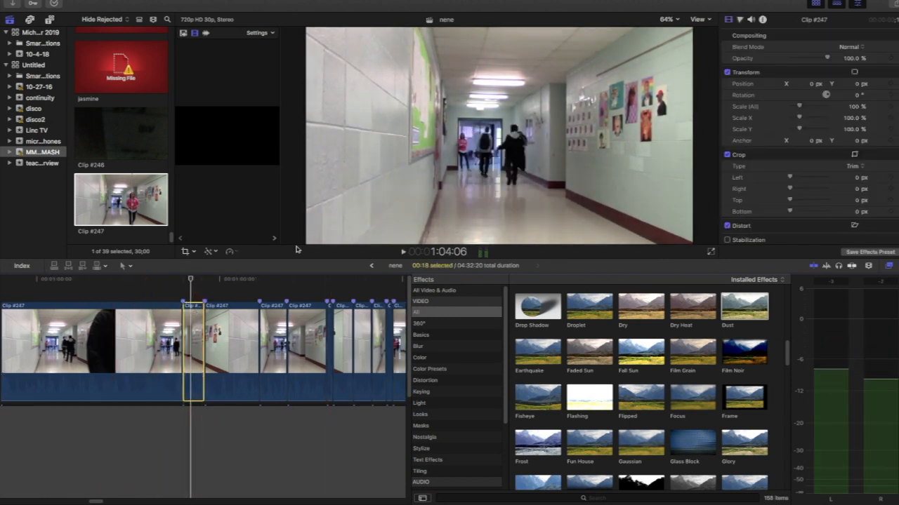
click(195, 253)
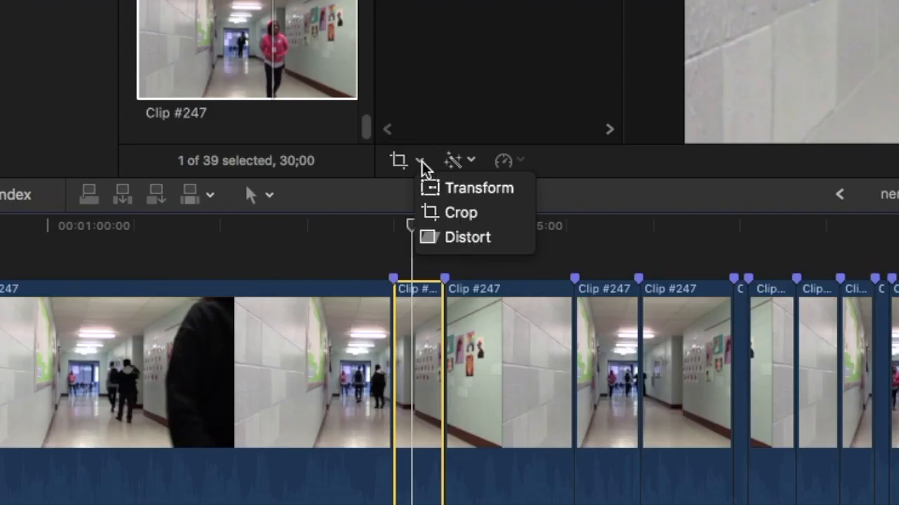
click(439, 194)
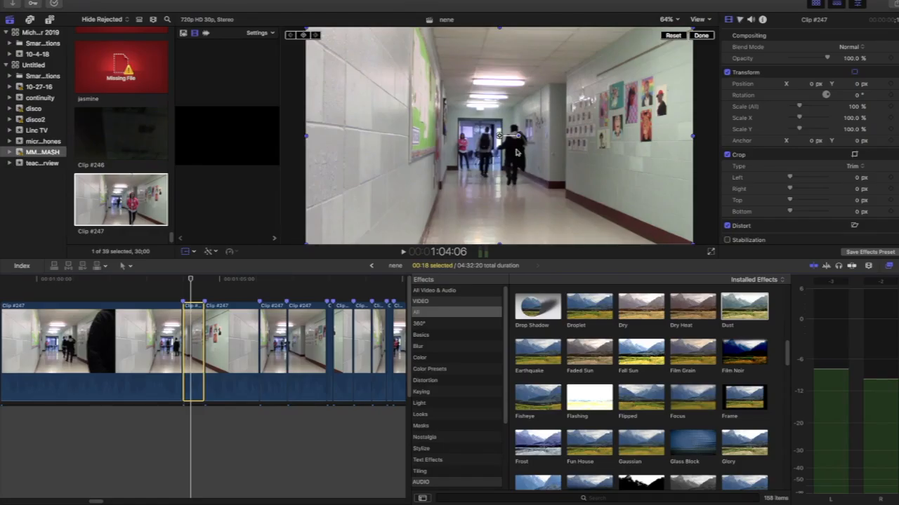
drag(517, 138, 518, 141)
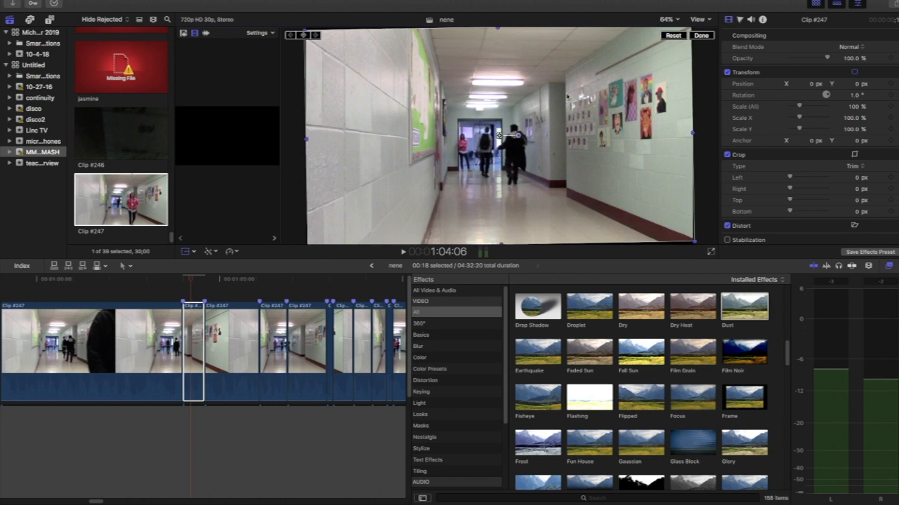
click(671, 18)
click(675, 19)
Play back the rotated segment and shift the segment around 1:07:03 to position X 2.9 px, Y 4.9 px.
click(130, 278)
key(space)
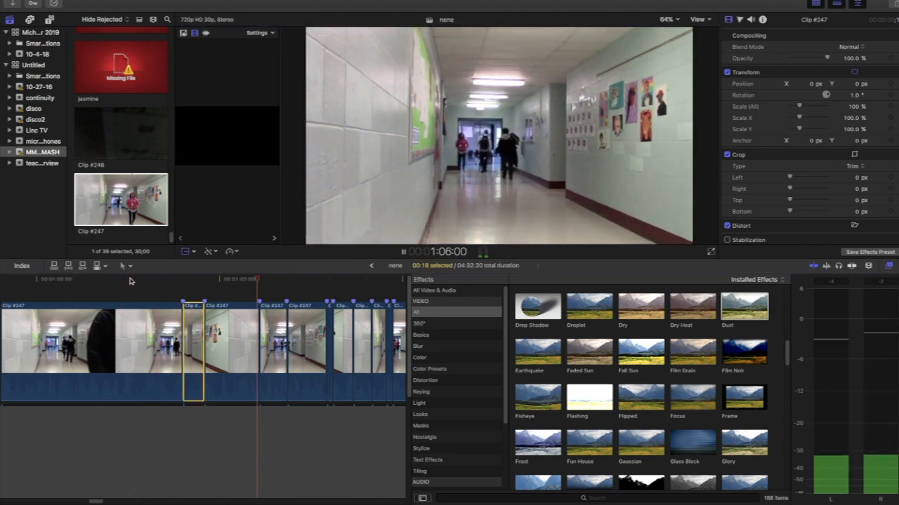
key(space)
click(298, 309)
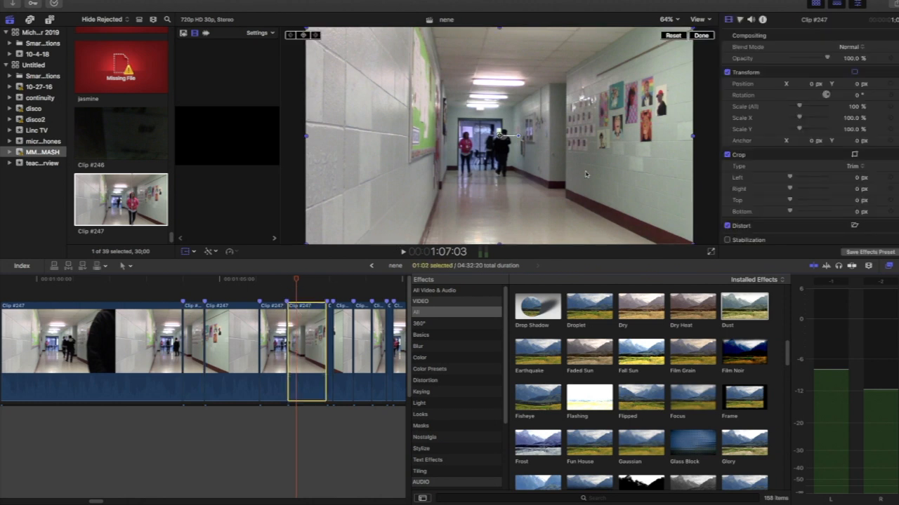
drag(520, 139, 528, 150)
Scale the very short segment at 1:07:29 to about 96% and the segment right after it to 86.76%.
click(179, 282)
key(space)
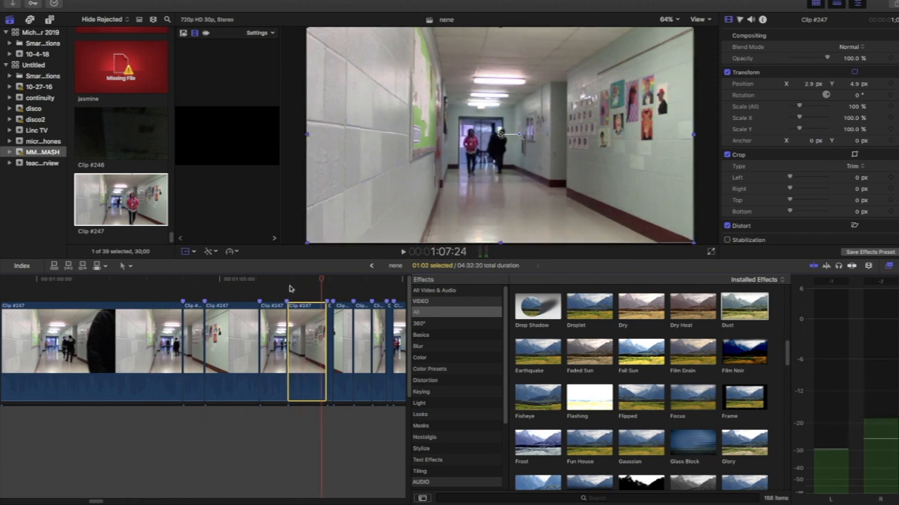
click(328, 280)
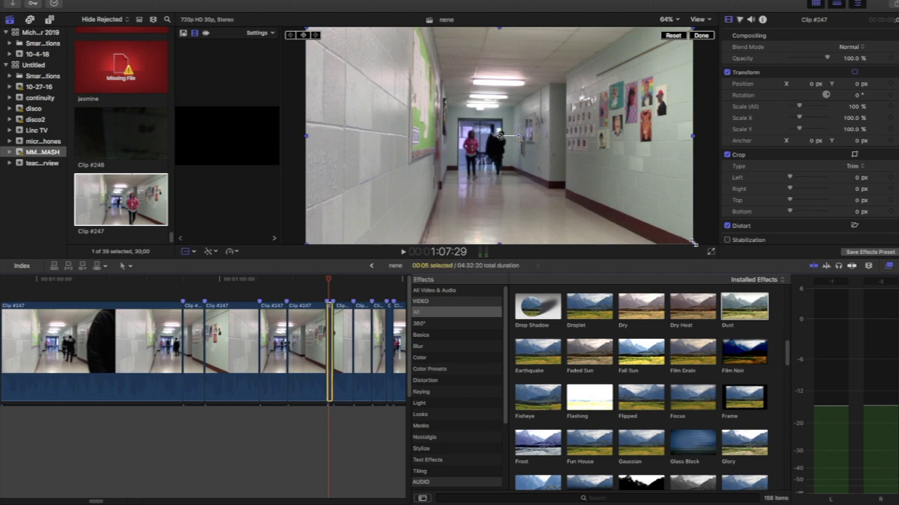
drag(693, 242, 686, 237)
click(344, 287)
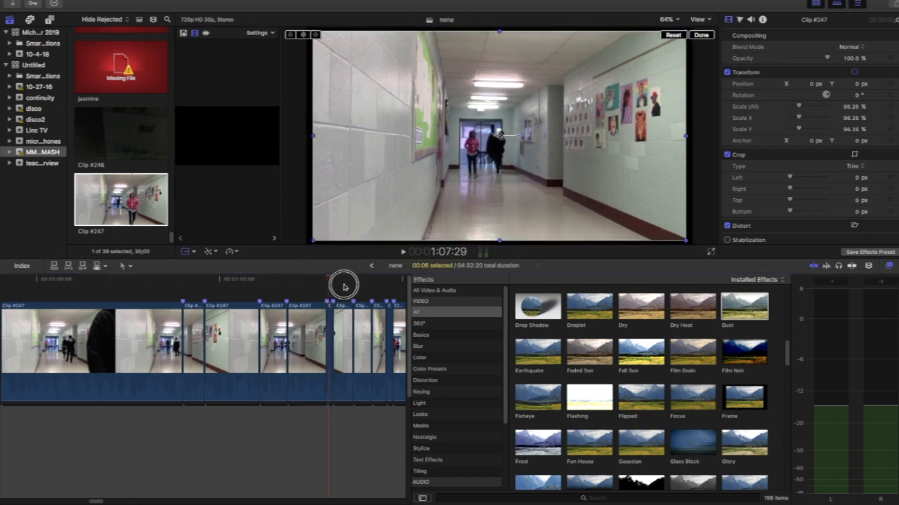
click(346, 309)
drag(690, 248, 664, 228)
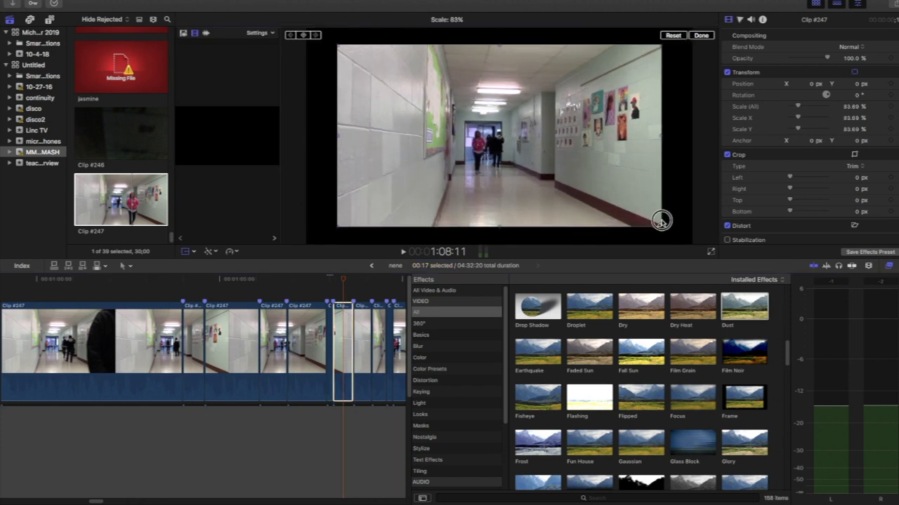
Play back the scaled segments and crop the segment at 1:09:07 inward from the picture's lower-left corner.
click(170, 282)
key(space)
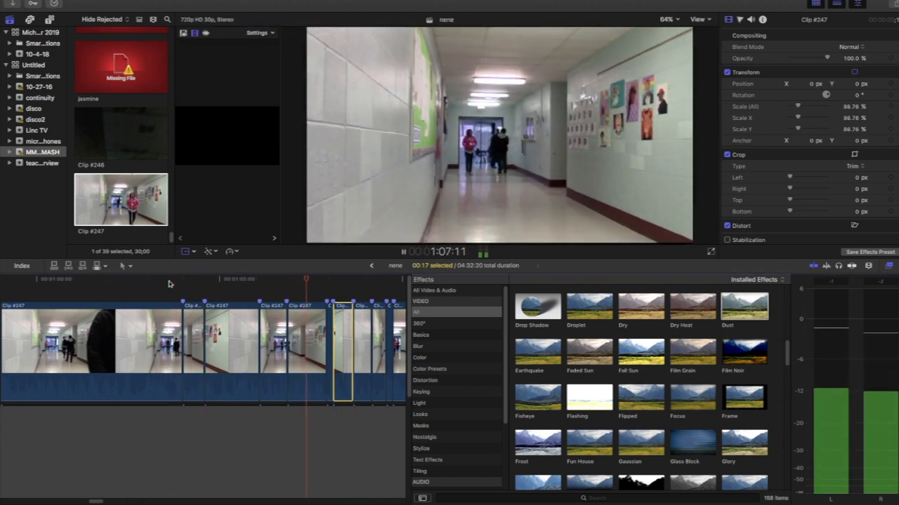
click(168, 282)
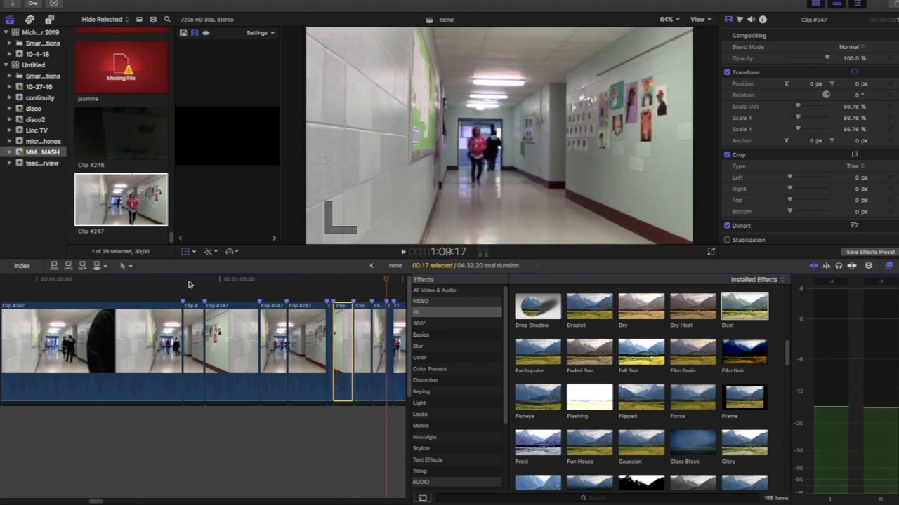
scroll(198, 298, right, 3)
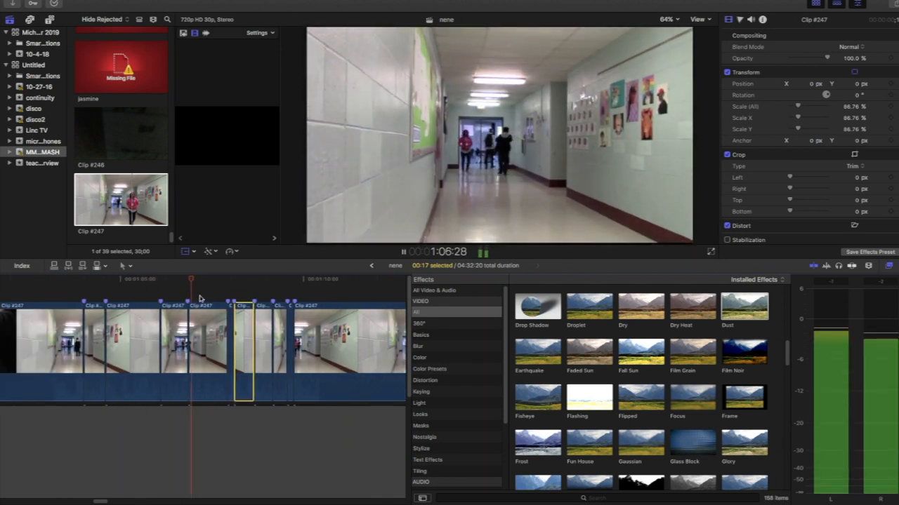
key(space)
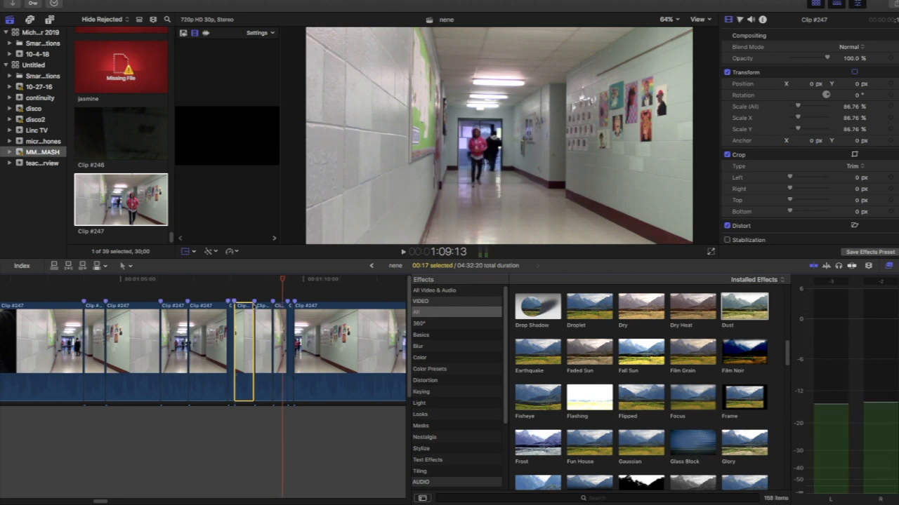
click(280, 313)
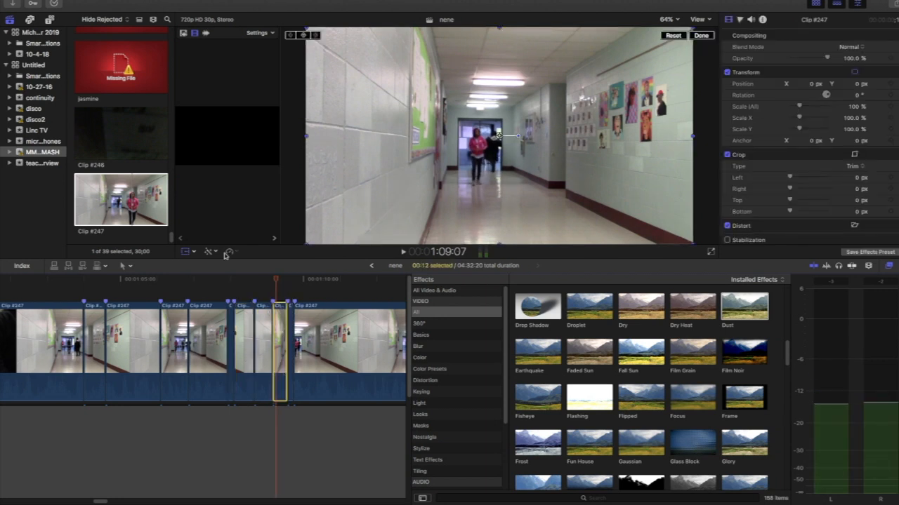
scroll(325, 267, right, 2)
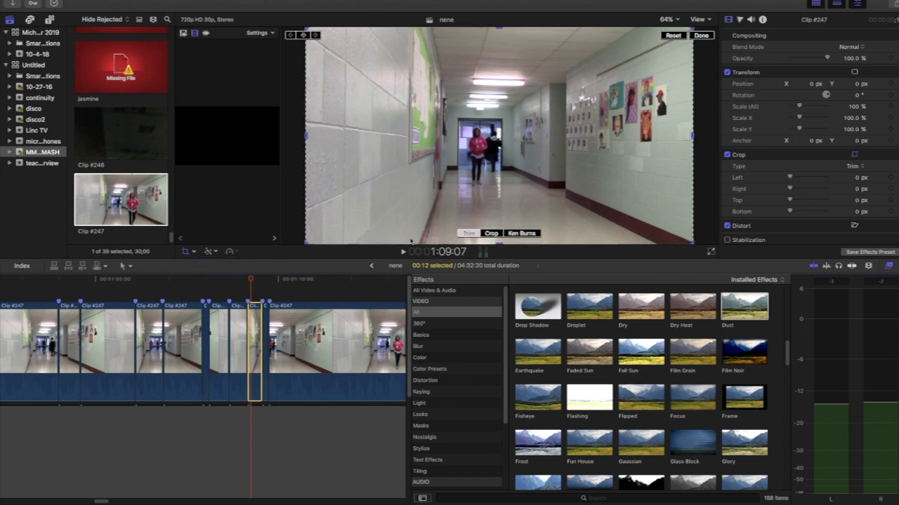
drag(307, 242, 342, 227)
Crop the short segment at 1:09:17 to the person in pink: left 459.2, right 570.4, top 361.3, bottom 217.8 px.
click(266, 323)
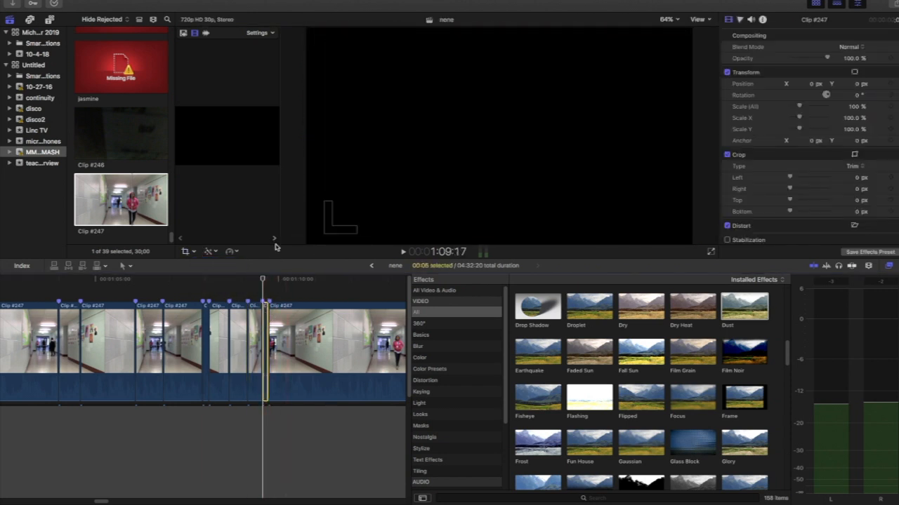
click(185, 252)
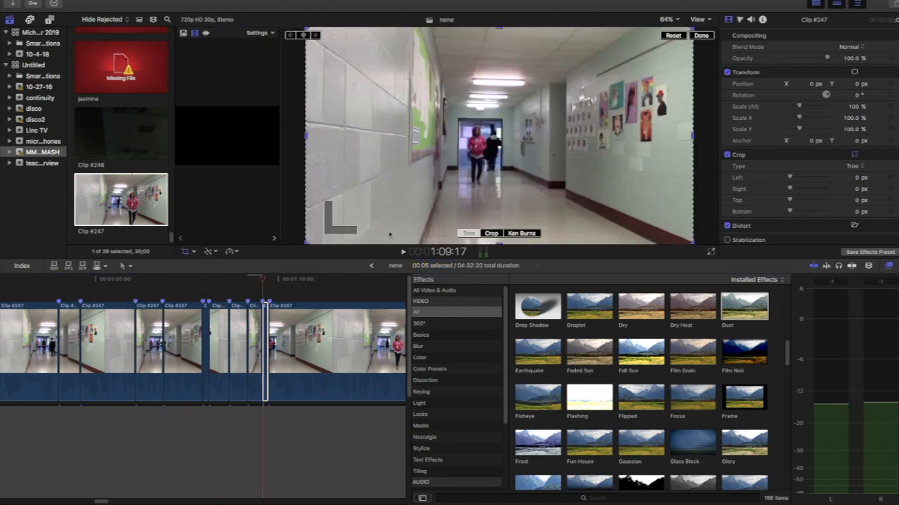
drag(306, 242, 499, 137)
drag(554, 92, 466, 154)
drag(604, 198, 592, 194)
drag(491, 140, 479, 152)
click(701, 35)
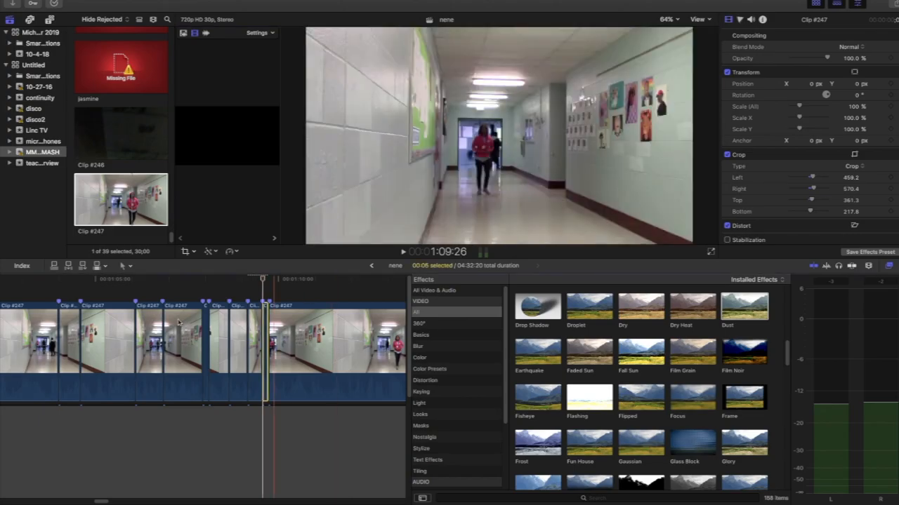